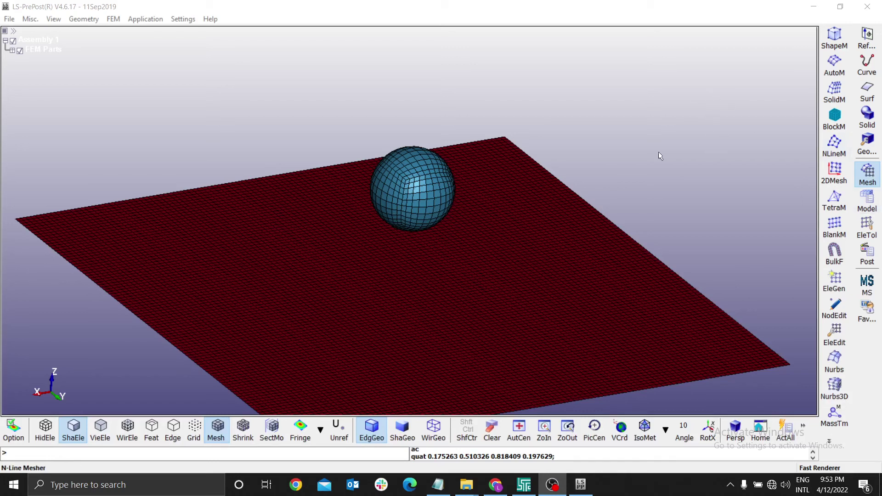
Switch the right-hand panel from meshing tools to the Model and Part commands.
left_click(866, 207)
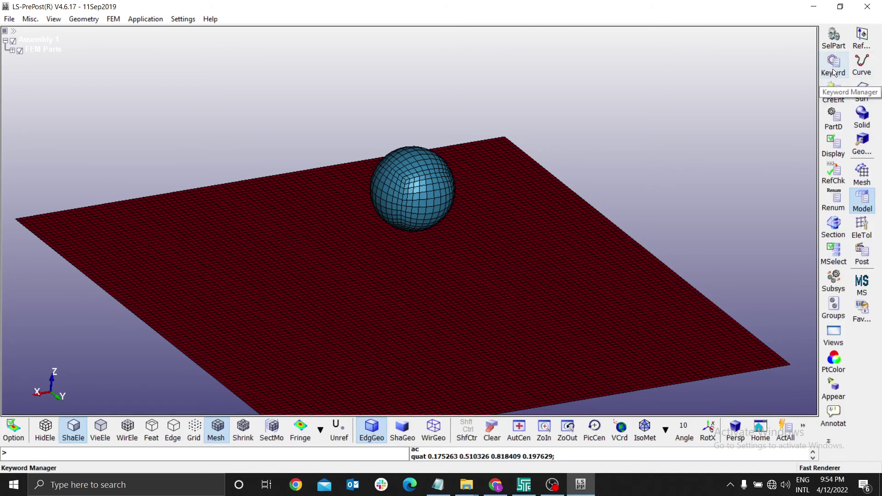
Open the Keyword Manager from FEM > Model and Part and list all keywords.
left_click(834, 72)
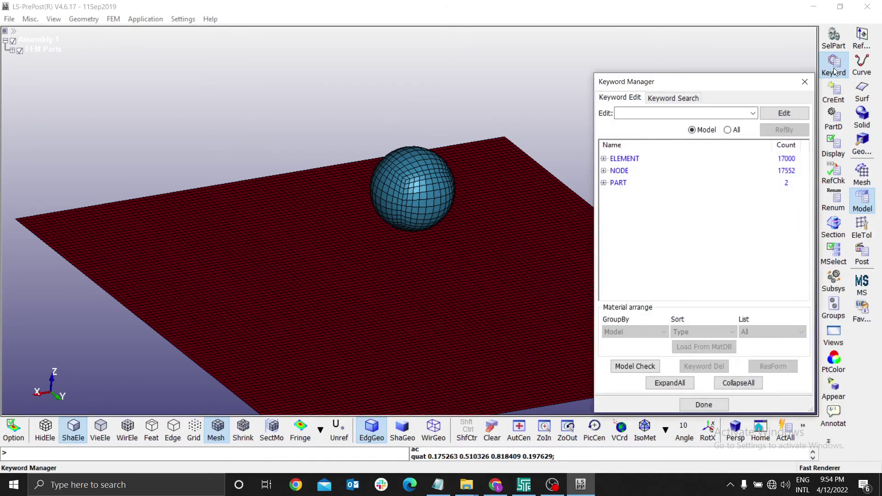
left_click(804, 82)
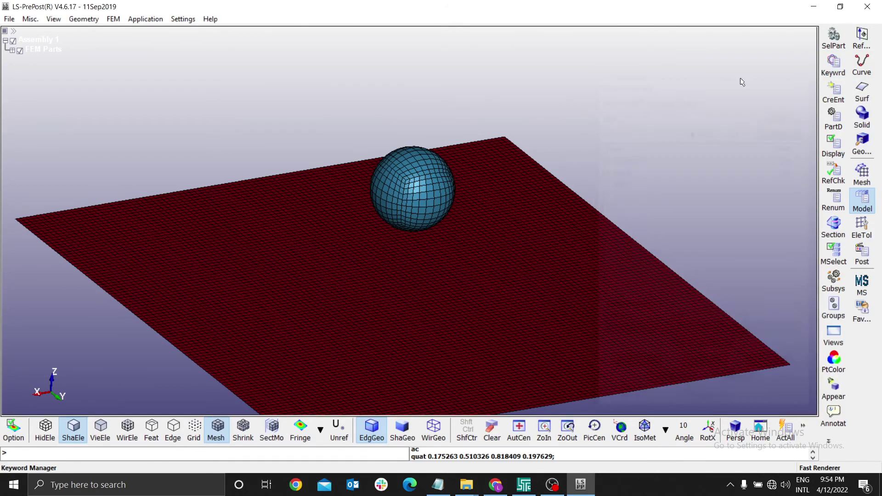
left_click(115, 20)
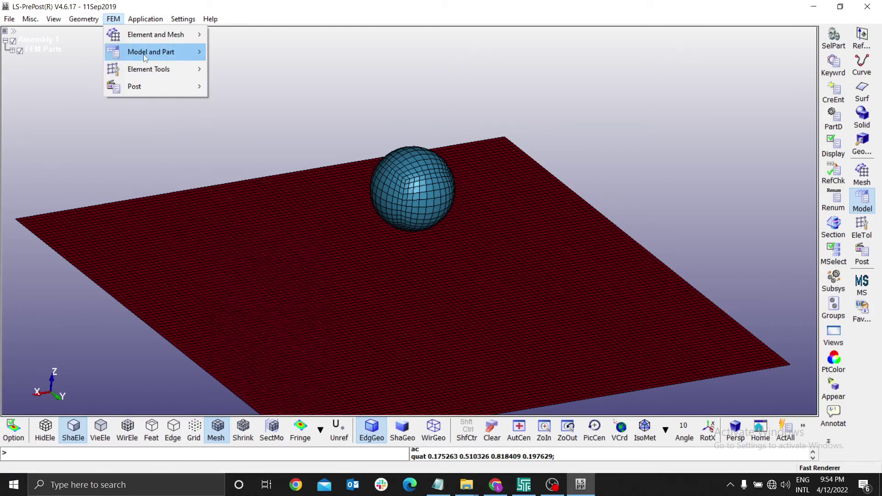
mouse_move(152, 52)
left_click(252, 69)
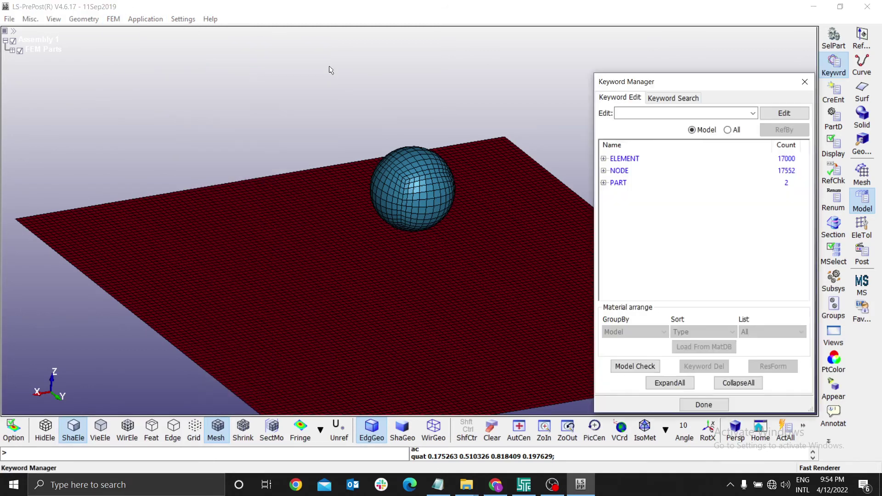
left_click(639, 113)
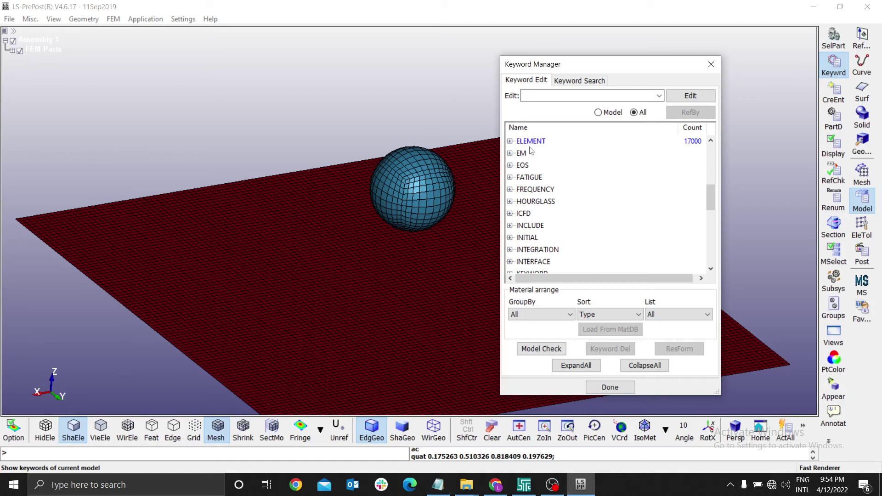
Browse the full keyword list, briefly expanding and collapsing the NODE group.
scroll(531, 150, "down", 8)
scroll(556, 212, "up", 3)
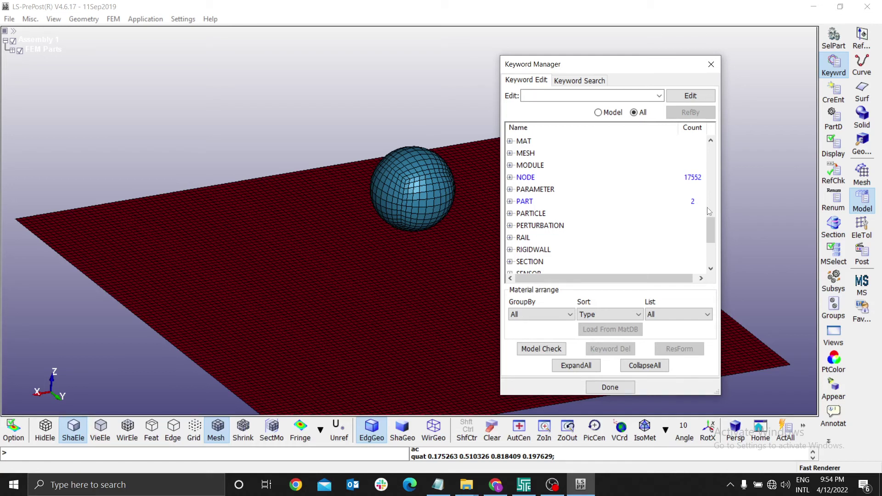
left_click(513, 179)
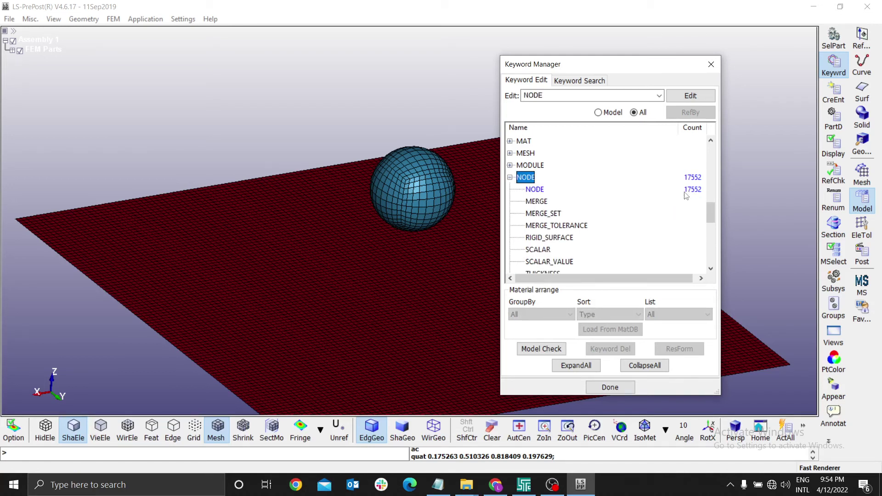
left_click(510, 178)
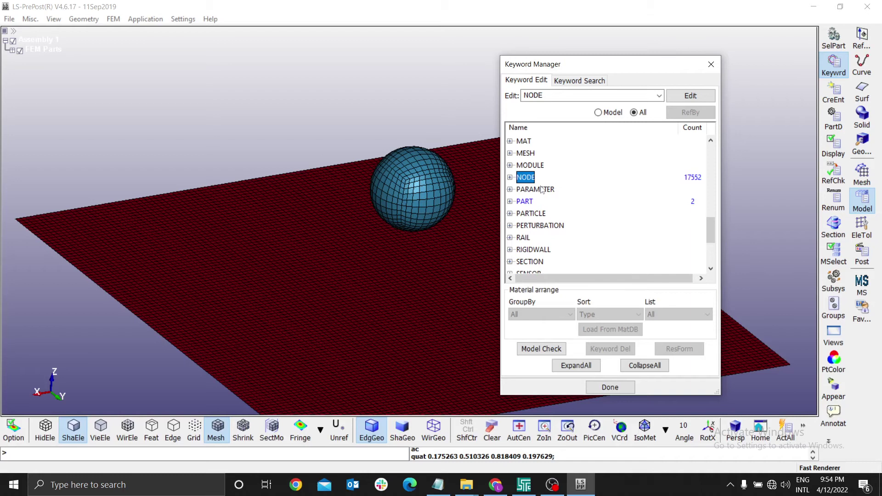
scroll(626, 236, "down", 3)
scroll(633, 211, "up", 8)
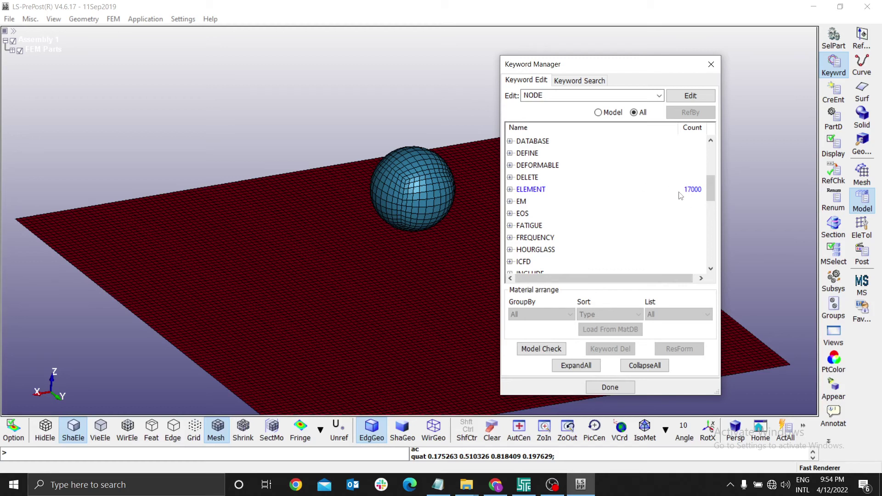
scroll(538, 186, "down", 3)
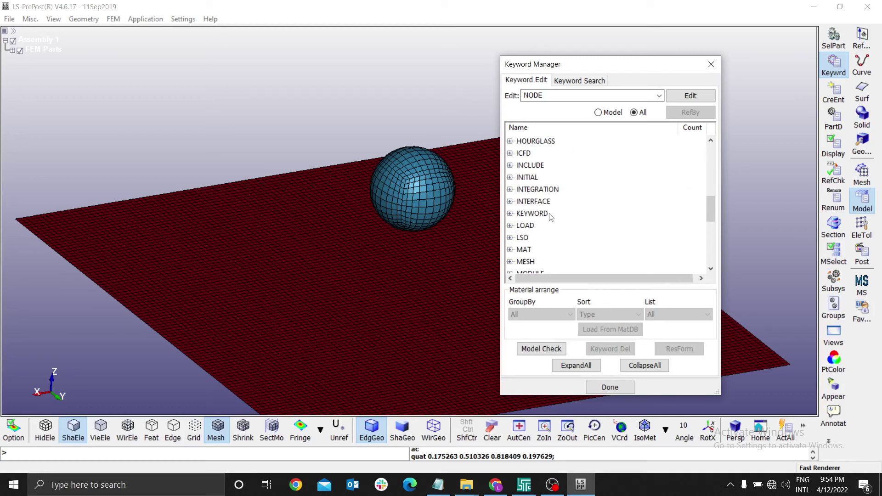
scroll(551, 209, "down", 2)
left_click(533, 213)
scroll(535, 186, "down", 1)
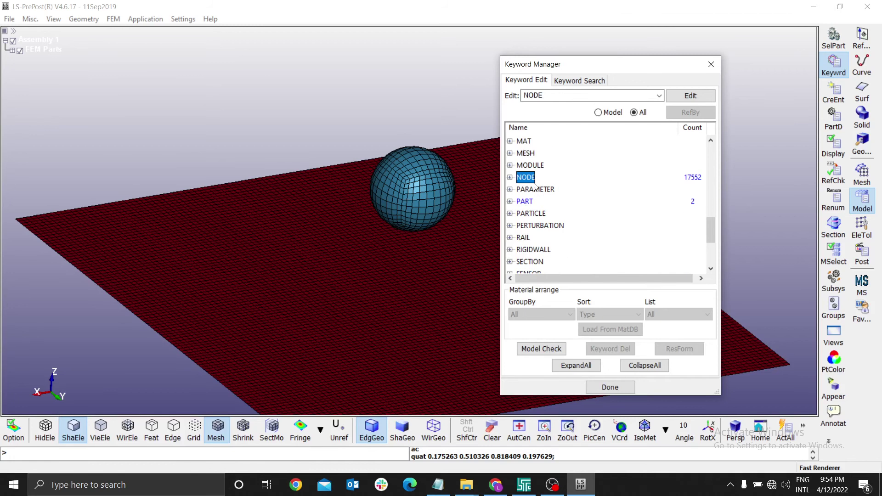
Expand the MAT group and select 018-POWER_LAW_PLASTICITY as the keyword to edit.
left_click(509, 141)
left_click(523, 141)
scroll(574, 211, "down", 5)
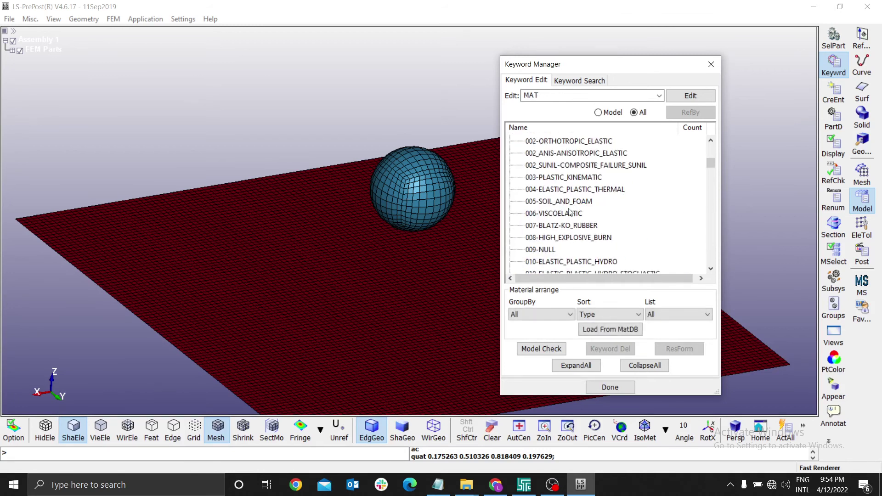
scroll(577, 215, "down", 4)
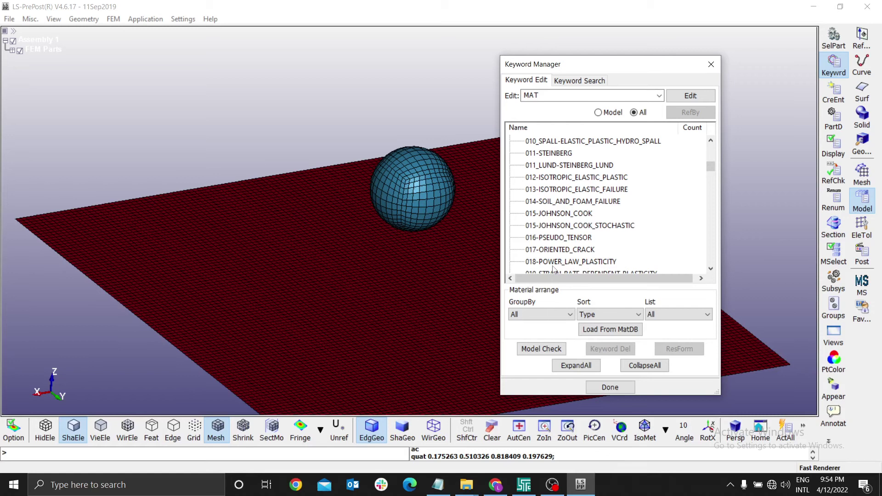
left_click(598, 262)
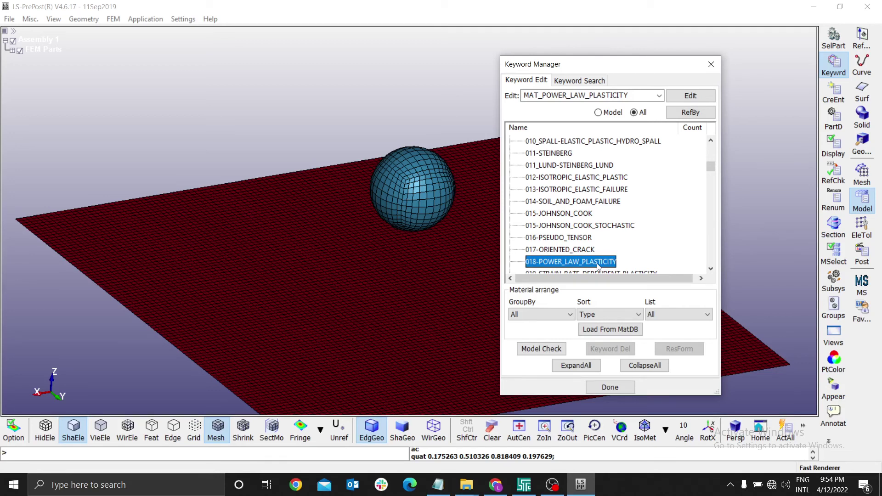
Open the power-law plasticity form with new material ID 1 and title Aluminium.
double_click(570, 261)
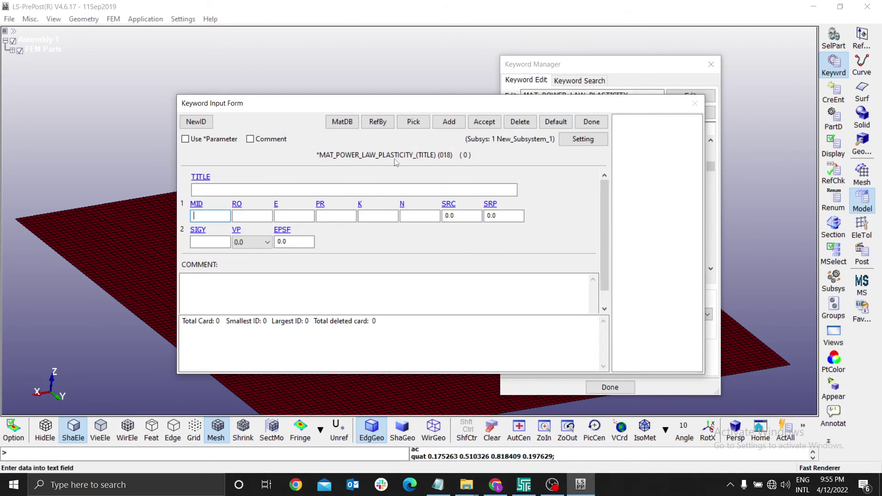
left_click(294, 189)
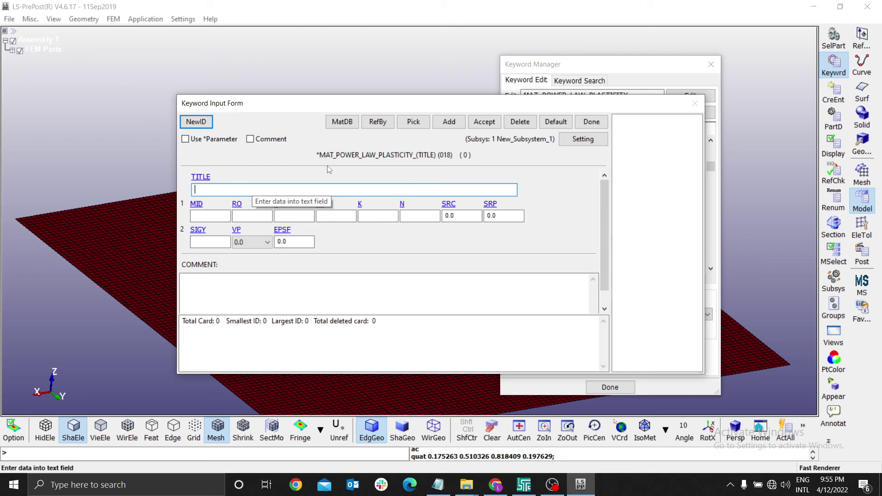
left_click(448, 122)
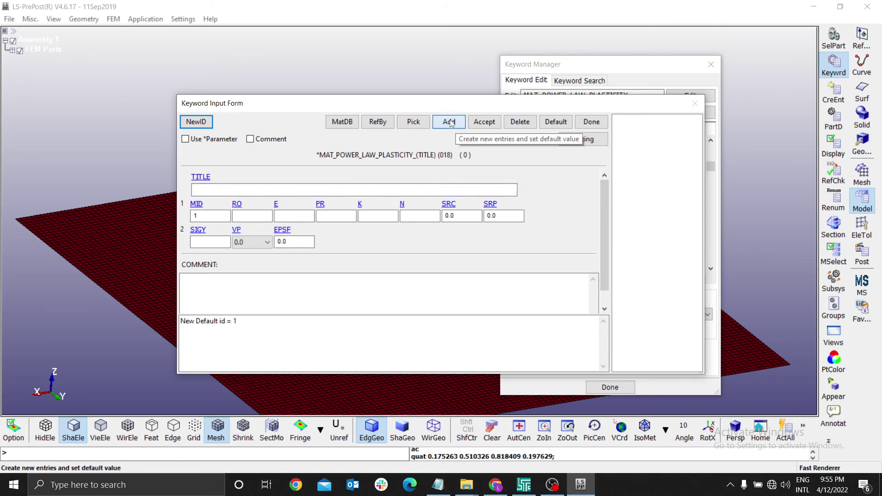
left_click(220, 190)
type("A")
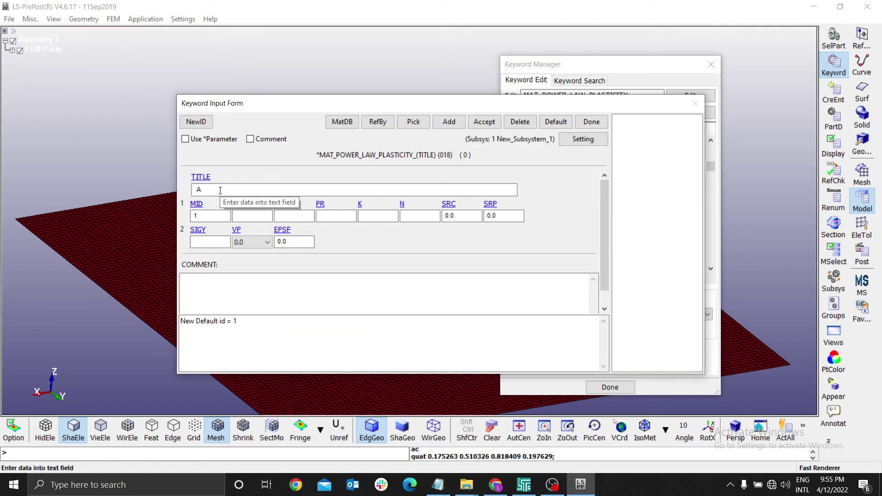
type("lumi")
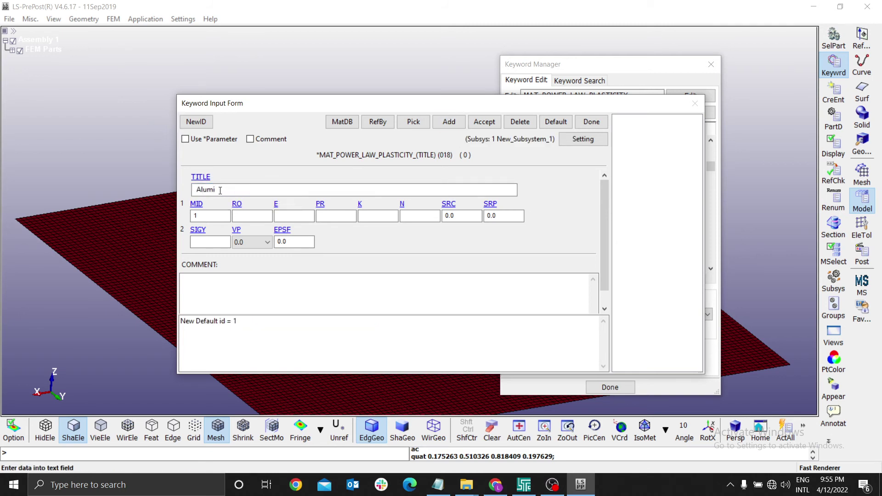
type("niumm")
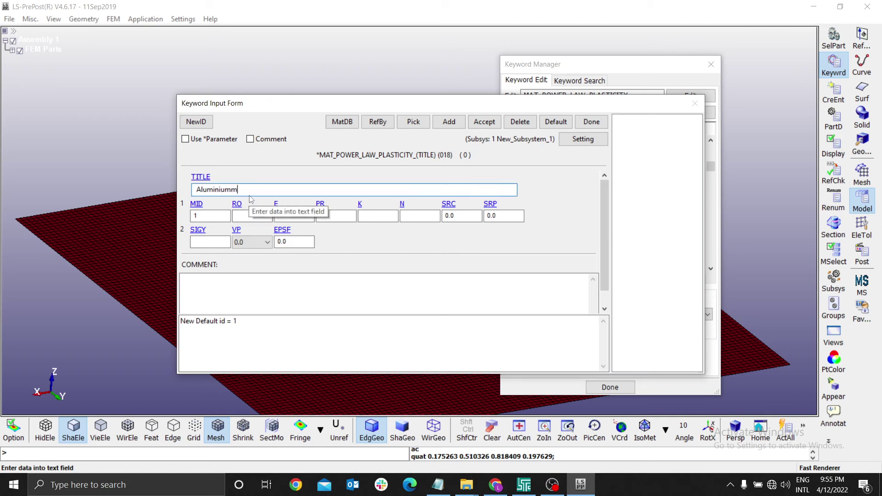
key("BackSpace")
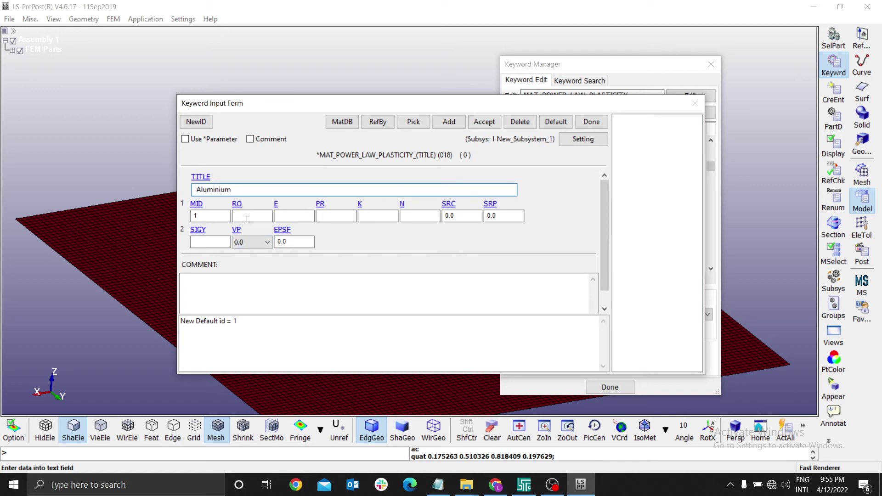
Enter mass density 2.7e-6 and Young's modulus 69.
left_click(247, 217)
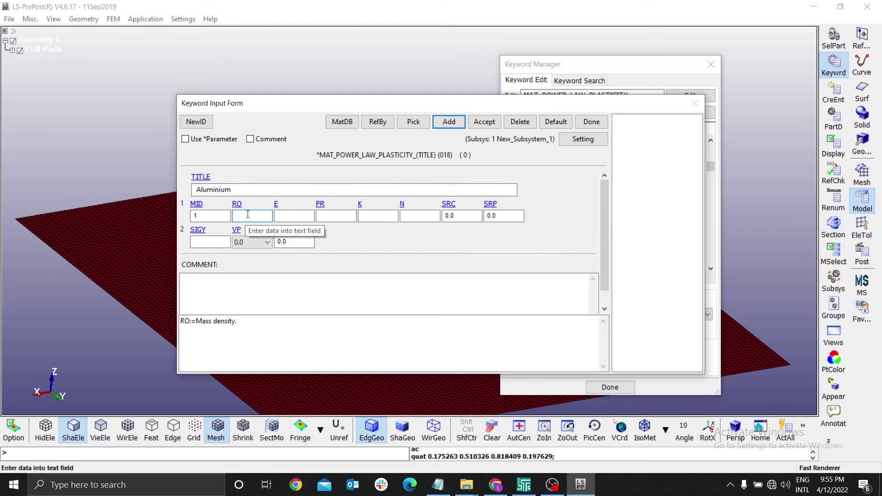
type("2.7")
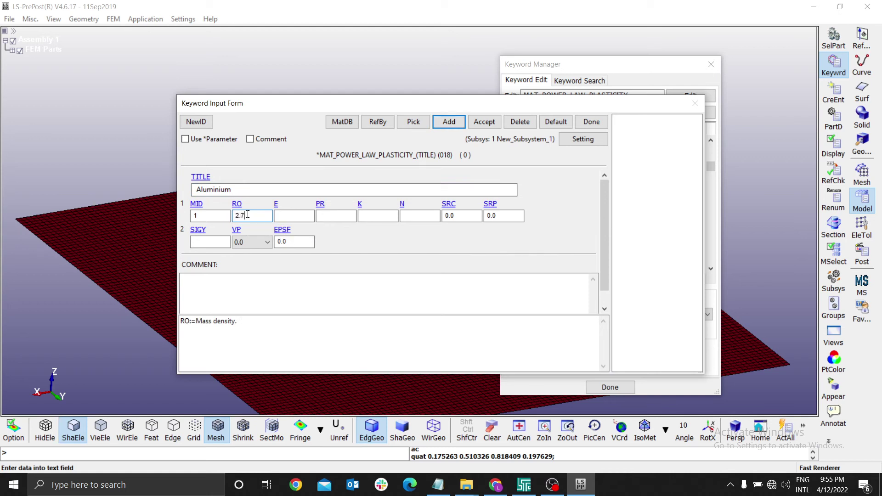
type("e-6")
left_click(296, 217)
type("69")
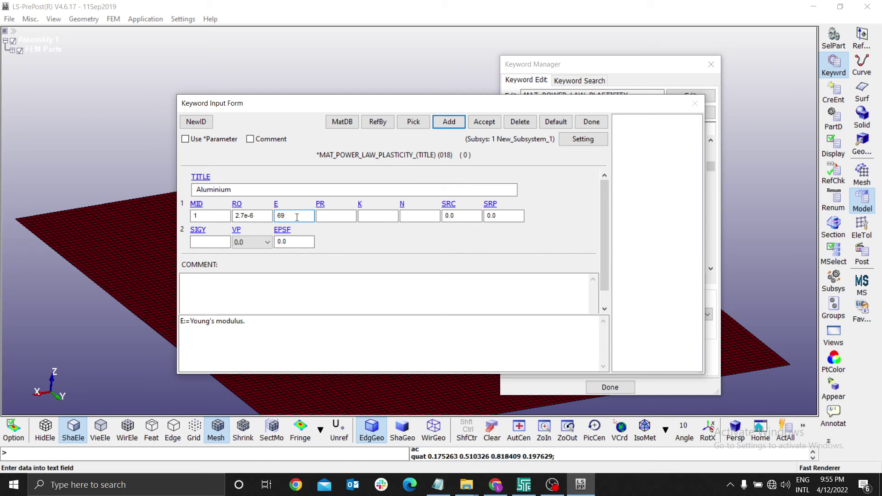
Enter Poisson's ratio 0.33, strength coefficient K 0.0974 and hardening exponent N 0.336.
left_click(329, 214)
type("0.33")
left_click(371, 213)
type("0.05")
type("74")
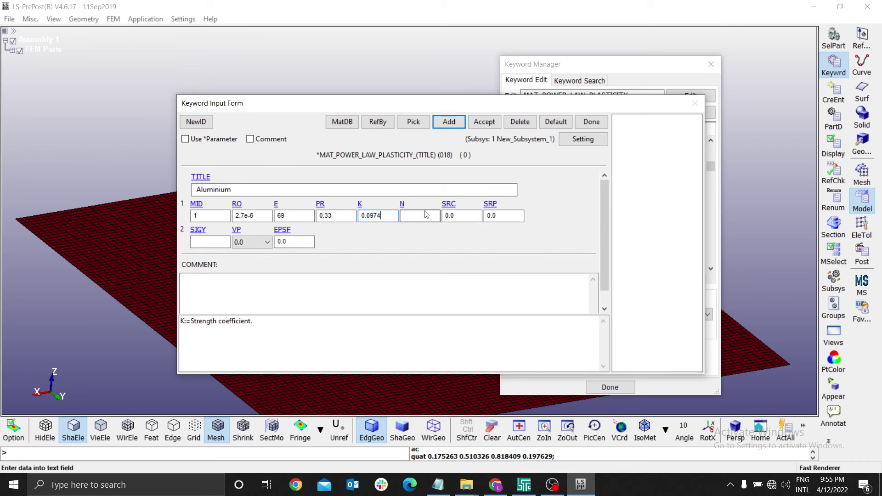
left_click(414, 216)
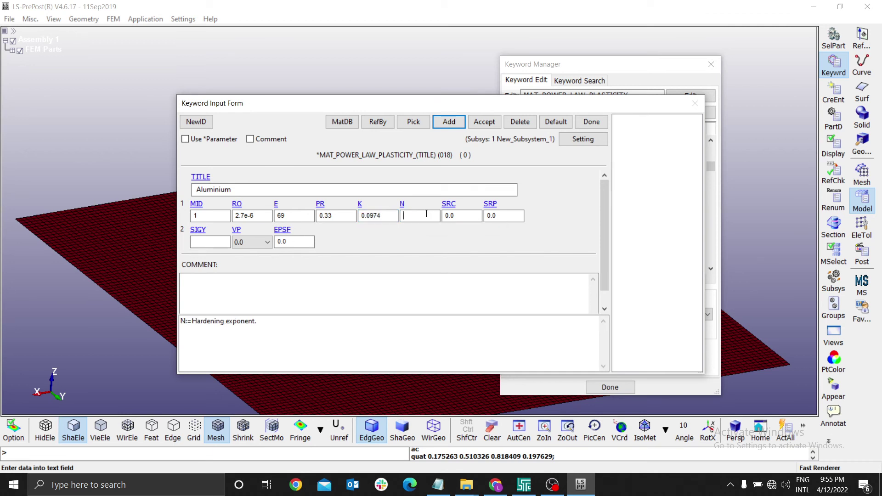
type("0.336")
Review the entered ID, density, modulus, Poisson's ratio, K and N values.
left_click(206, 215)
left_click(263, 219)
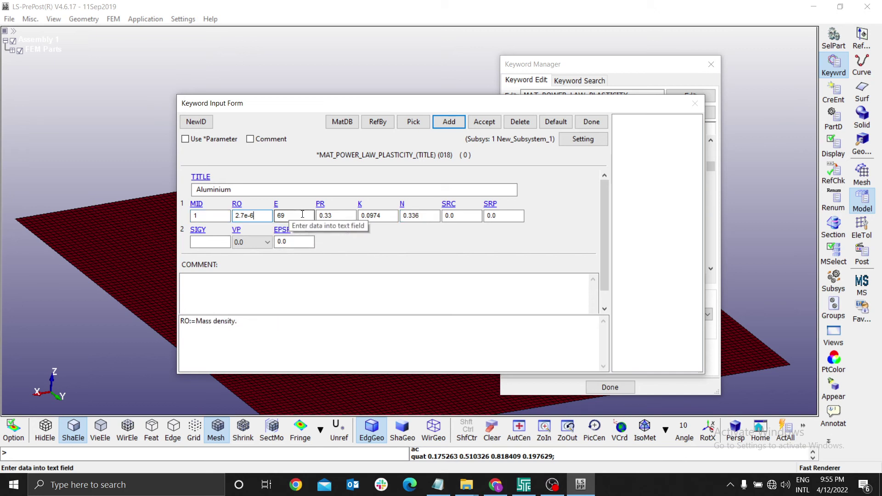
left_click(300, 215)
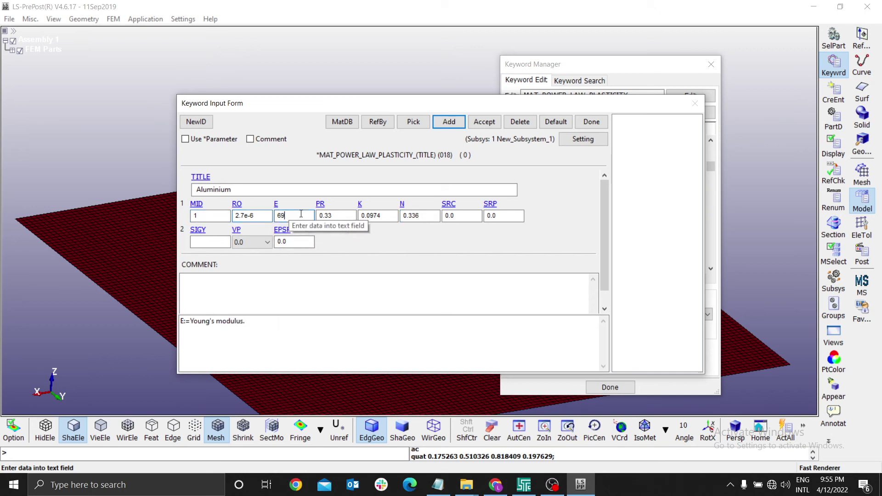
left_click(335, 216)
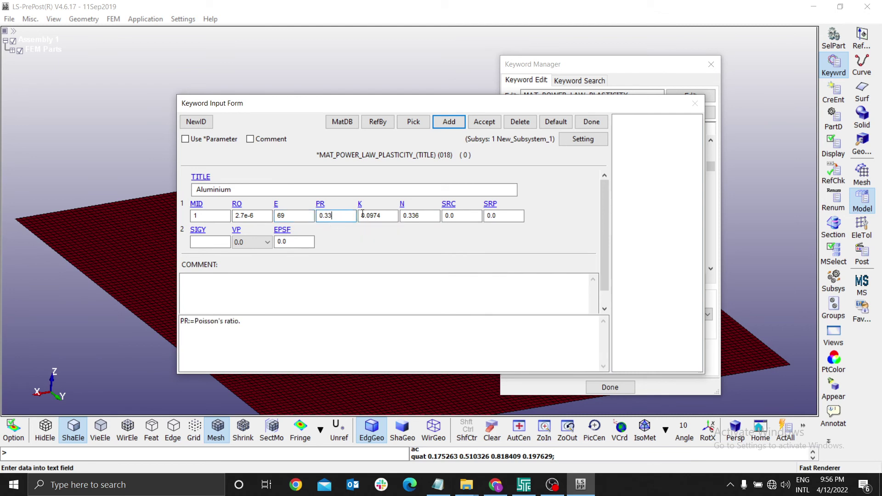
left_click(375, 216)
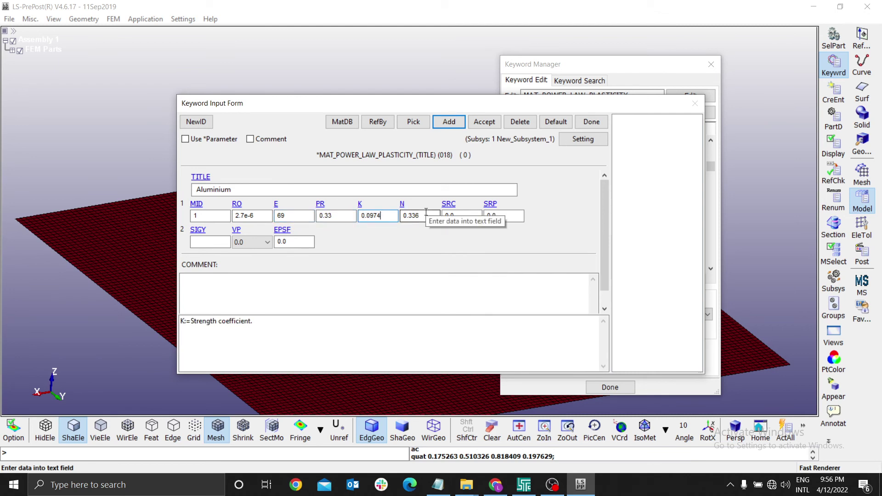
left_click(426, 214)
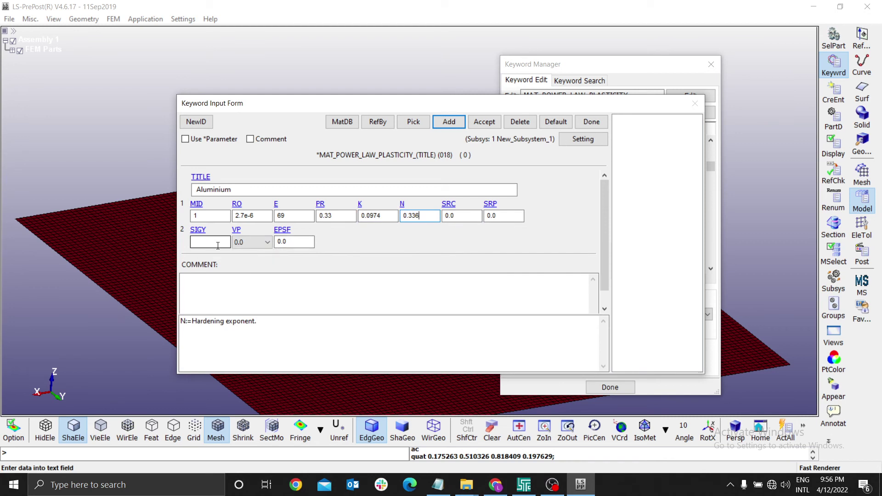
left_click(292, 242)
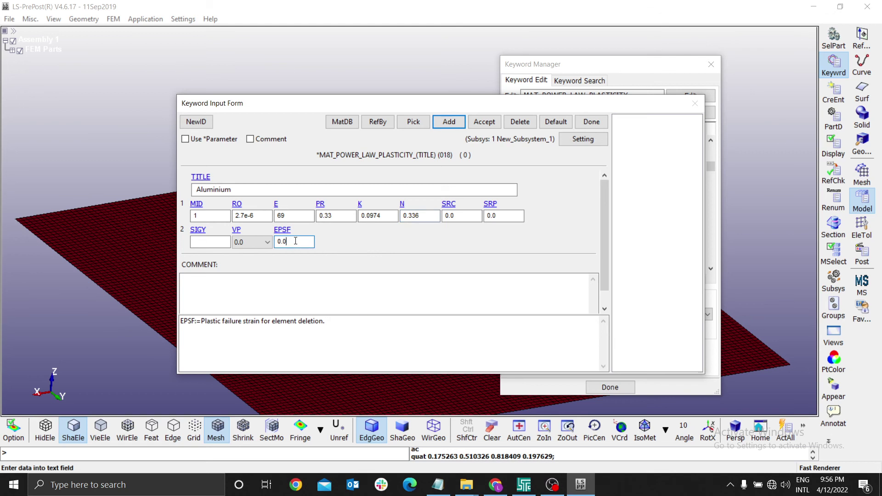
Change EPSF to 0.4876, accept the Aluminium card and close the input form.
key("BackSpace")
type("4876")
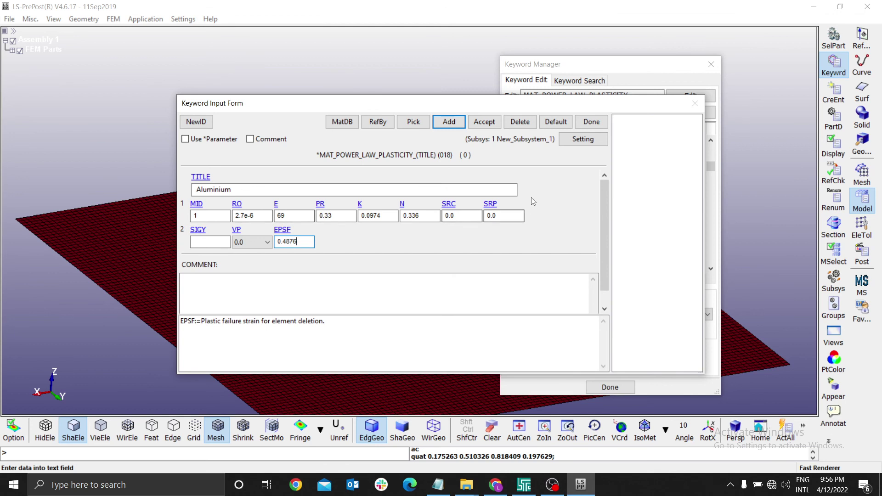
left_click(486, 123)
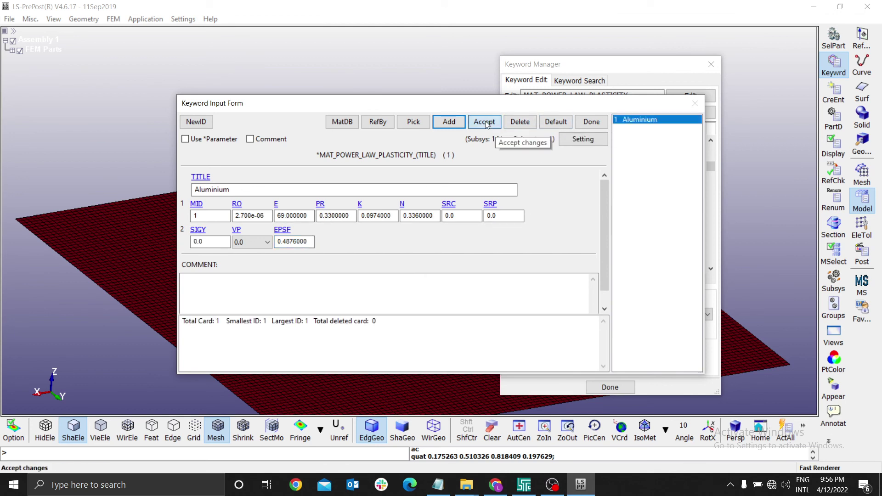
left_click(586, 123)
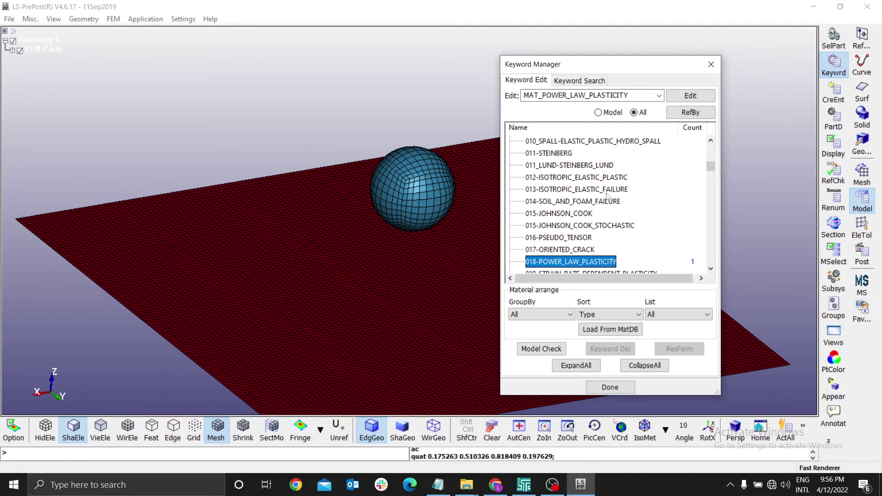
Open a new 020-RIGID card with material ID 2 and title it Steel (Rigid).
scroll(607, 195, "down", 2)
double_click(547, 214)
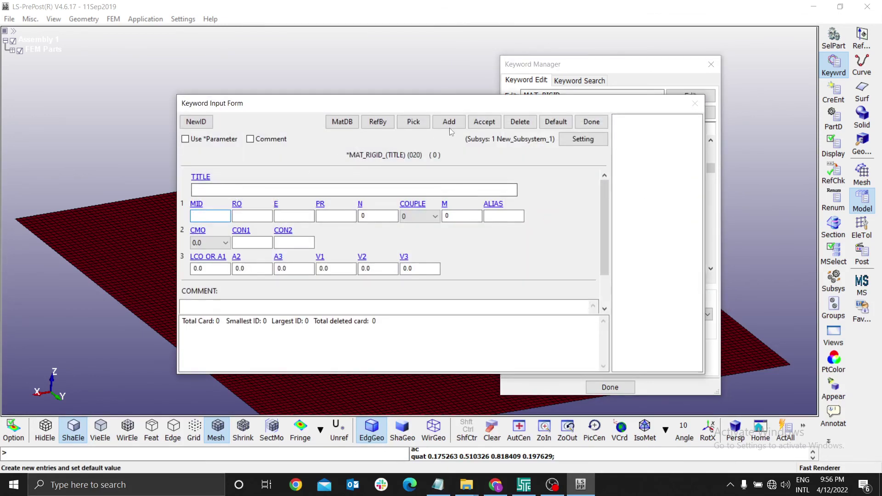
left_click(195, 121)
left_click(229, 188)
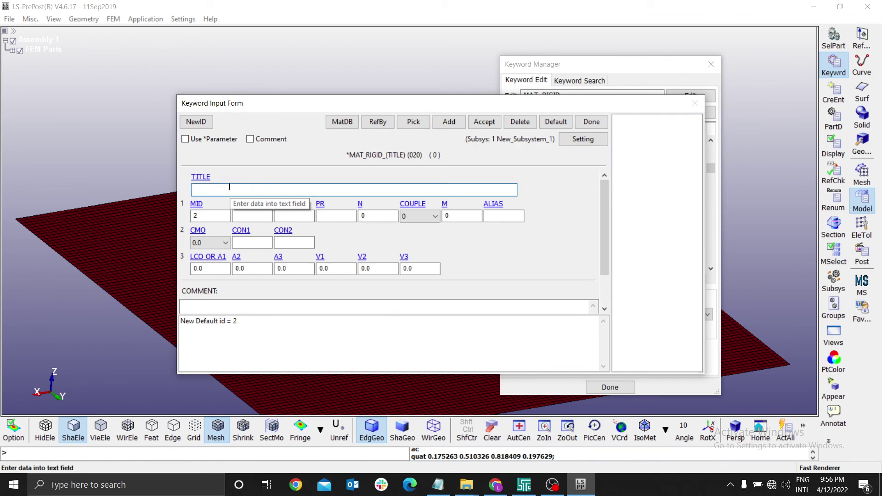
type("Steel (")
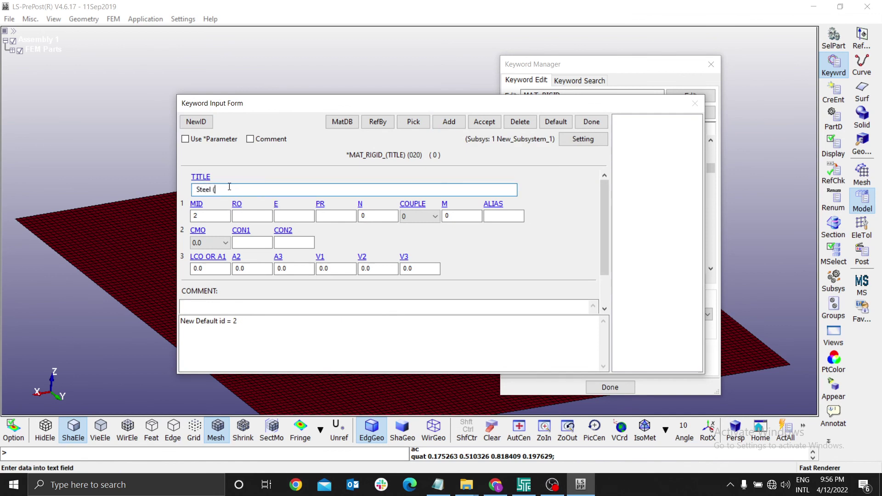
type("rigid")
key("BackSpace")
type("d)")
key("Left")
key("Left")
key("Left")
key("Left")
key("Left")
key("BackSpace")
Capitalise the title's R and enter density 7.8e-6, modulus 200, Poisson's ratio 0.3.
type("R")
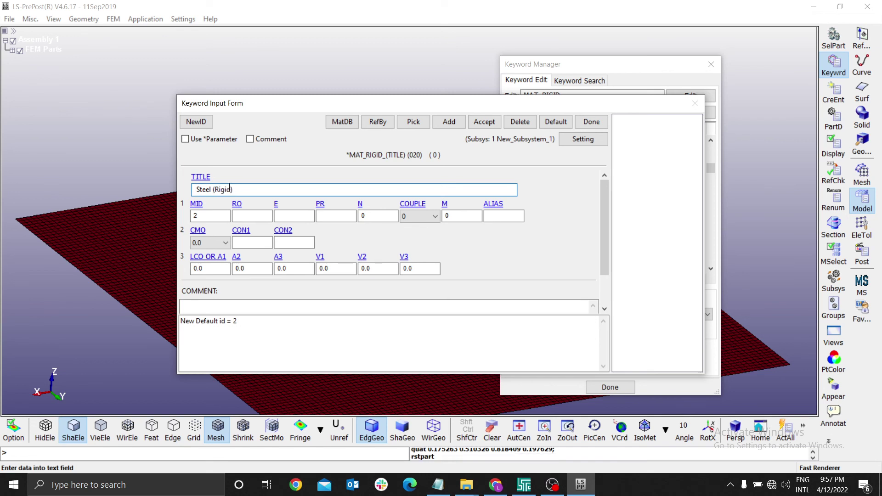
left_click(246, 219)
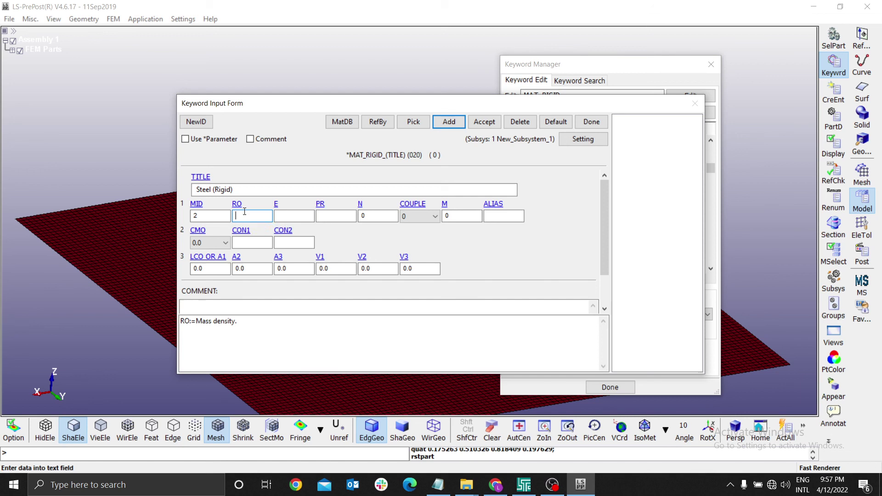
type("7.8e-6")
left_click(294, 212)
type("200")
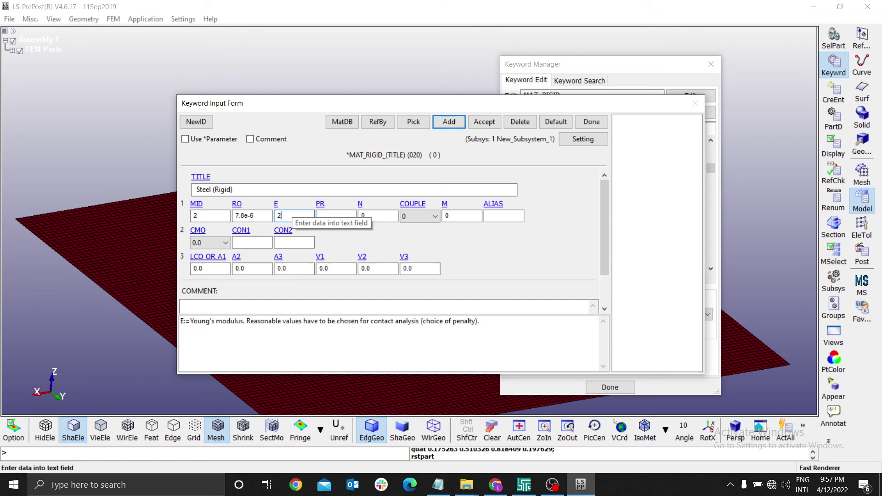
left_click(351, 216)
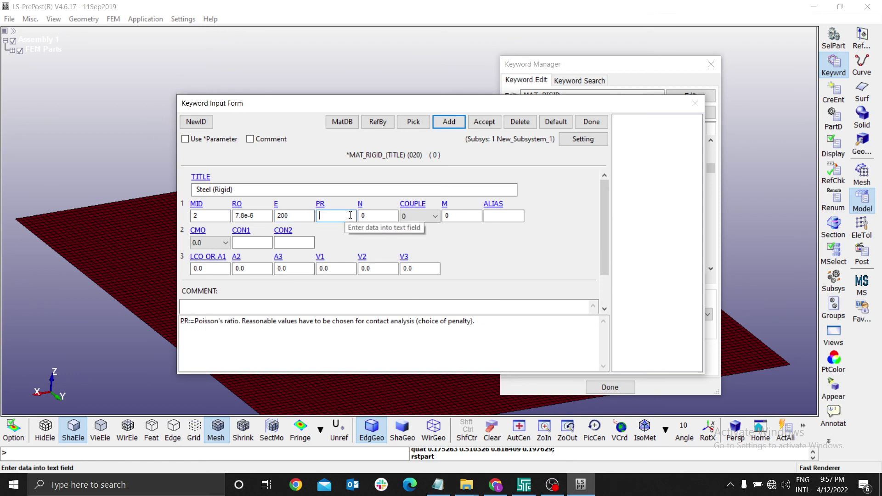
type("0.3")
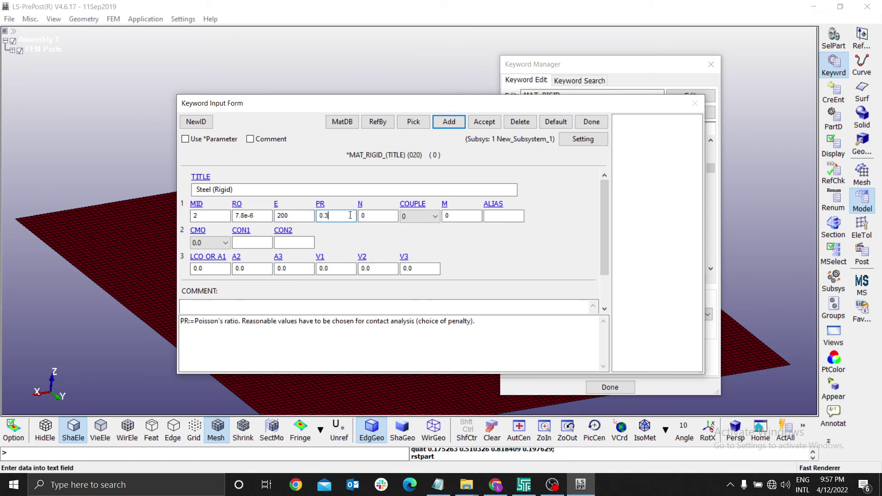
Accept the Steel (Rigid) card and close the input form.
left_click(383, 211)
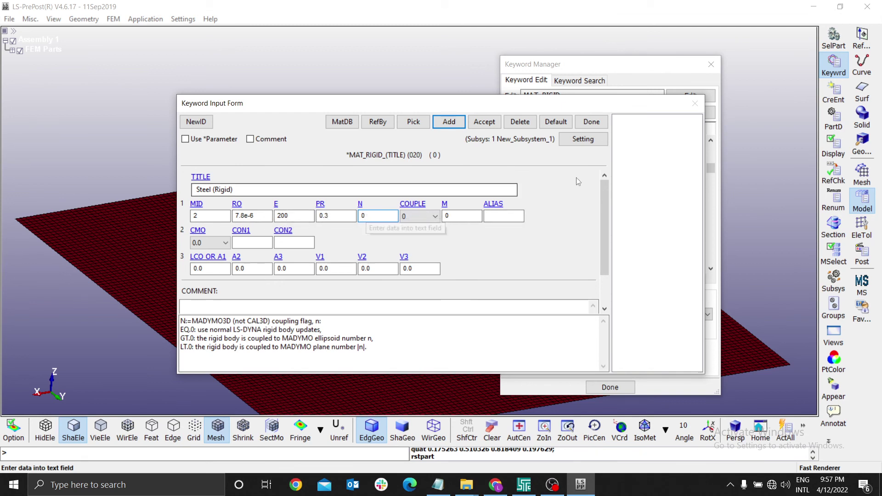
left_click(474, 124)
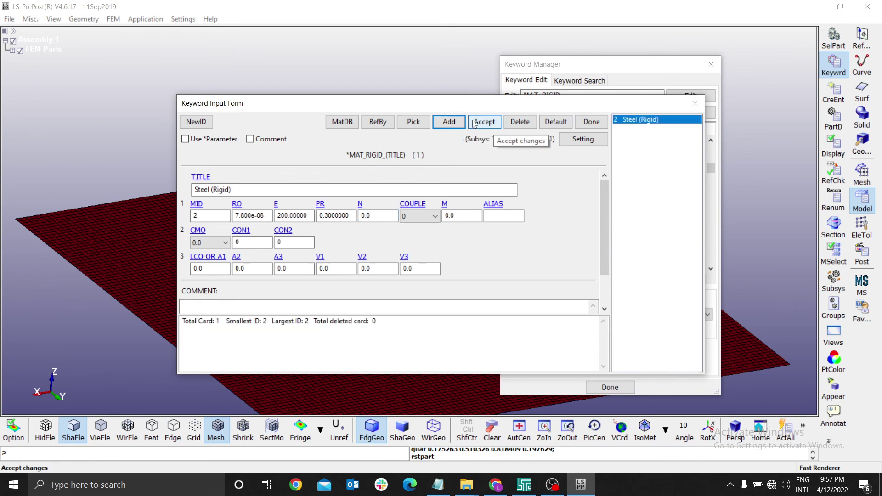
left_click(585, 123)
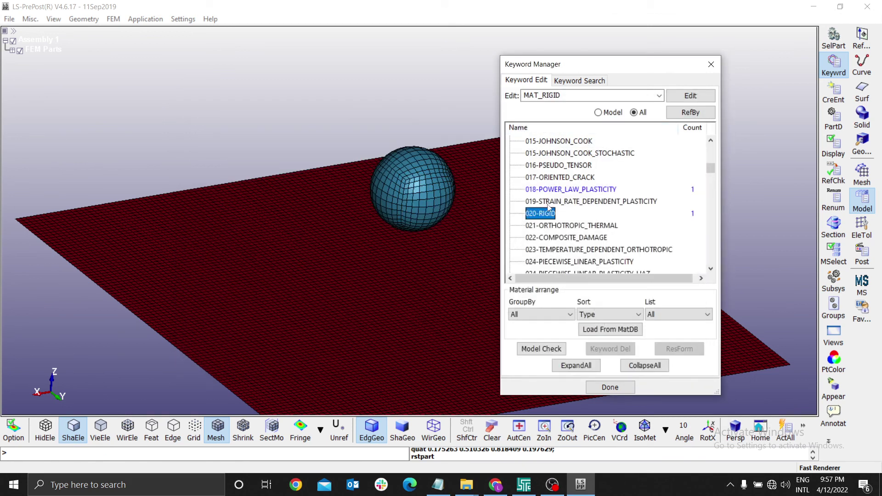